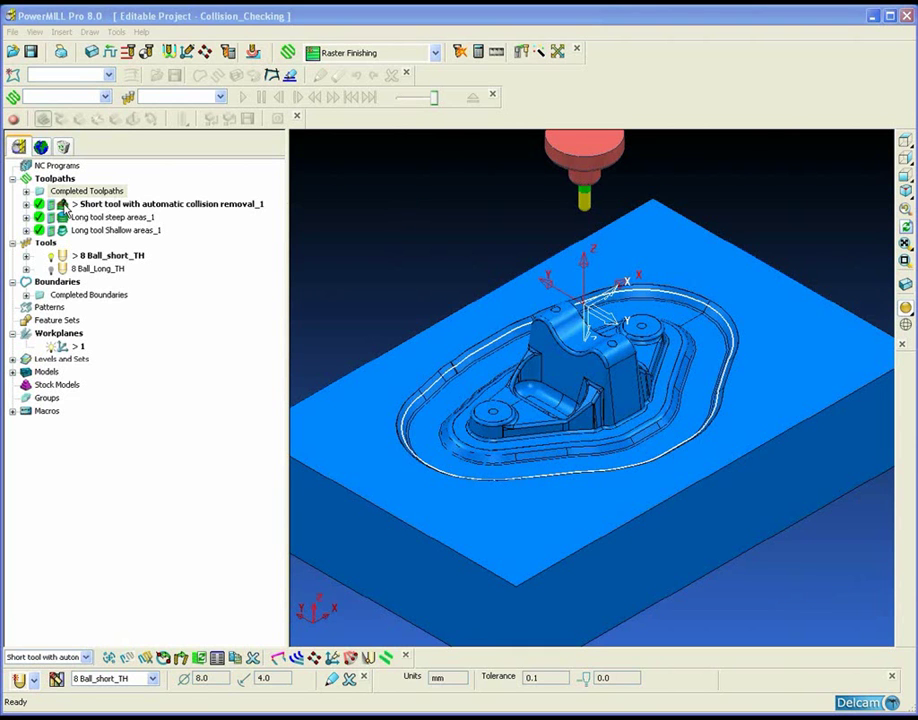
Step: Open the settings of the toolpath "Short tool with automatic collision removal_1"
right_click(64, 206)
left_click(93, 287)
left_click_drag(258, 141, 163, 156)
middle_click_drag(512, 415, 549, 324, "shift")
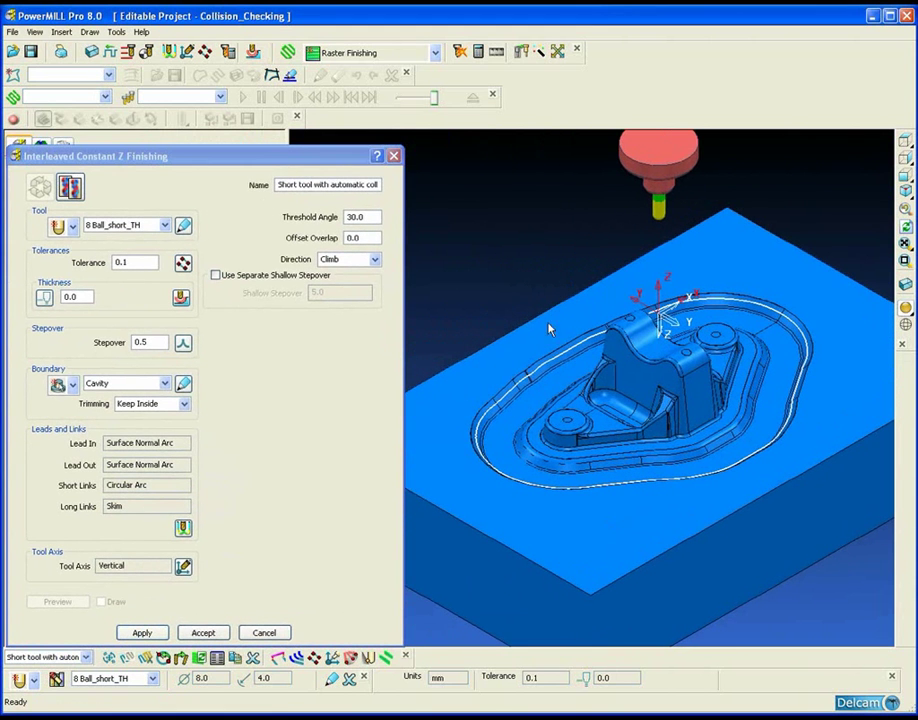
Step: Accept automatic collision checking with 0.2 shank and 2.0 holder clearance, and calculate the short tool's Interleaved Constant Z toolpath
left_click(228, 52)
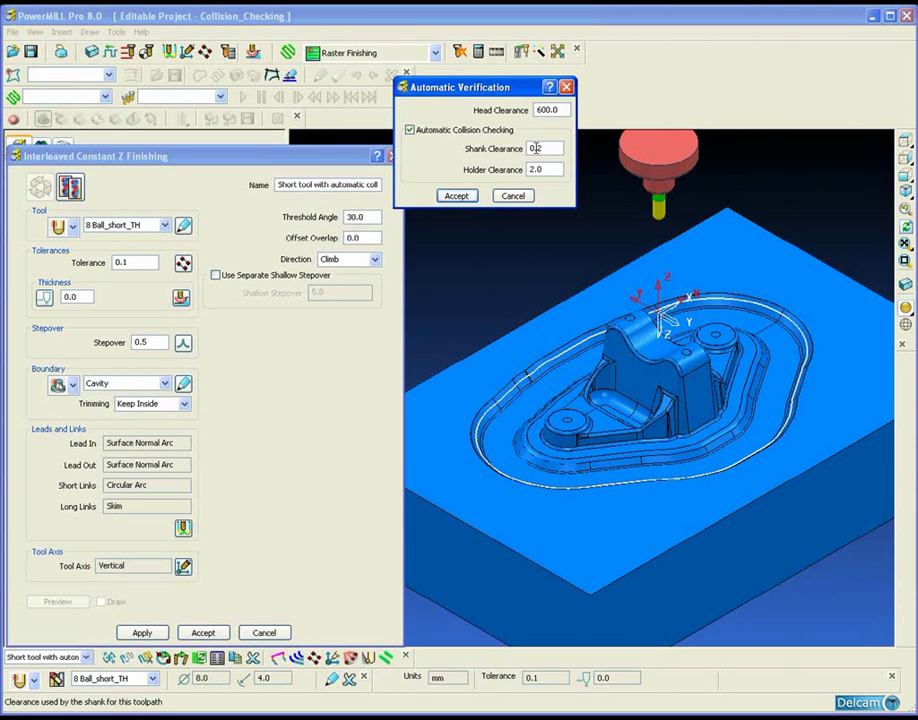
left_click(456, 196)
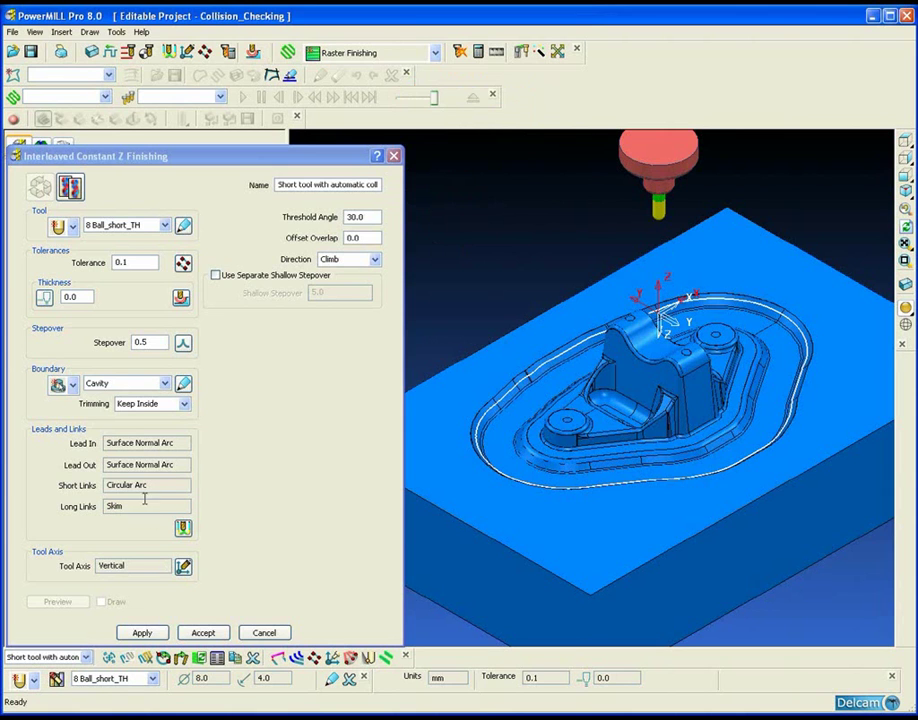
left_click(142, 634)
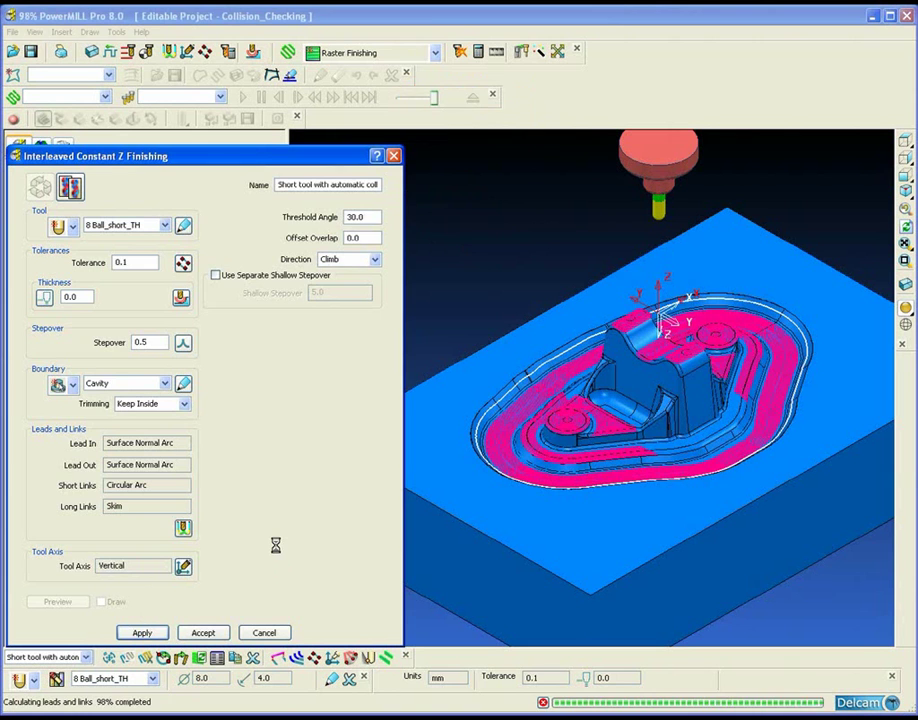
left_click(264, 632)
Step: Place the short tool on the calculated toolpath at the trimmed edge above the central pocket to inspect holder clearance
middle_click_drag(512, 510, 517, 424)
scroll(515, 422, "up", 10)
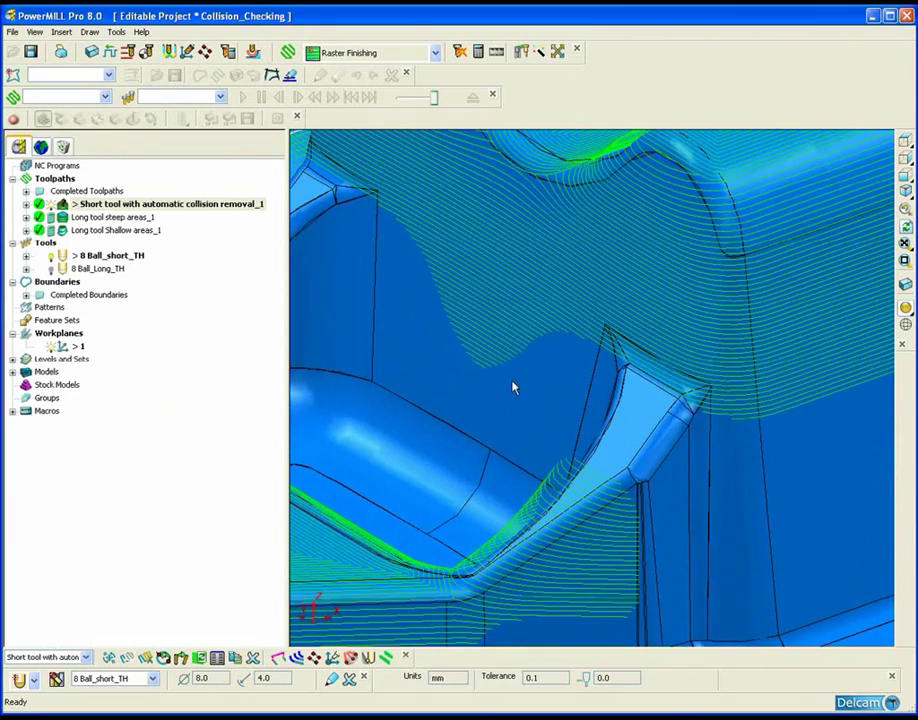
right_click(487, 375)
left_click(510, 413)
left_click(507, 404)
scroll(529, 311, "down", 3)
mouse_move(531, 320)
middle_mouse_down()
mouse_move(430, 284)
mouse_move(826, 381)
mouse_move(627, 498)
mouse_move(572, 367)
mouse_move(641, 432)
mouse_move(578, 473)
mouse_move(522, 465)
mouse_move(782, 440)
mouse_move(588, 441)
mouse_move(721, 424)
mouse_move(695, 469)
mouse_move(627, 430)
mouse_move(561, 434)
mouse_move(568, 441)
mouse_move(520, 310)
mouse_move(545, 335)
middle_mouse_up()
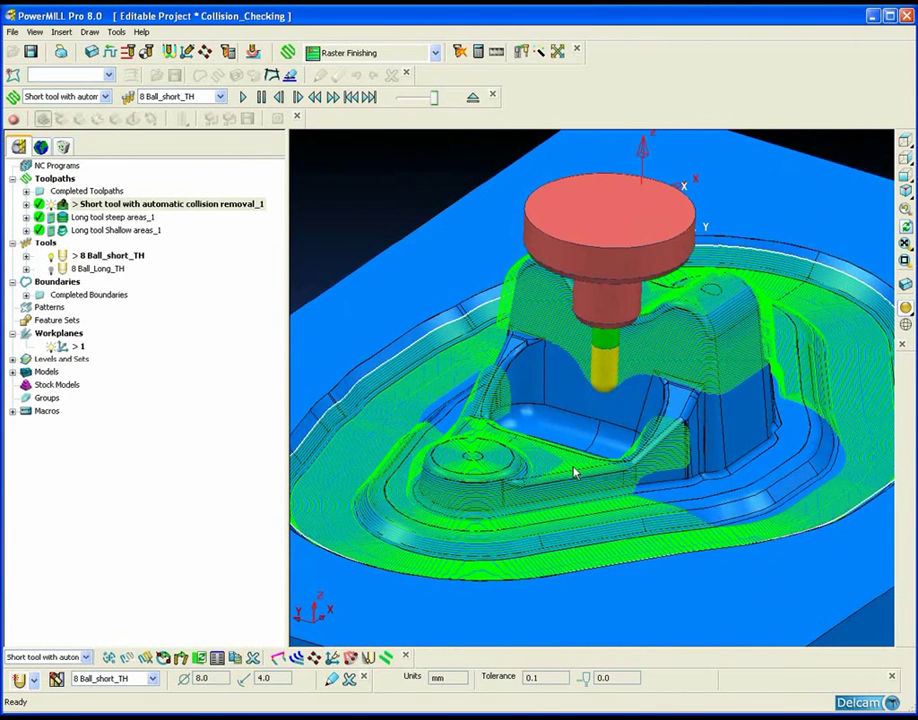
Step: Create a collision safe boundary for the 8 Ball_short_TH tool with holder clearance 4.0 and shank clearance 0.2
right_click(56, 285)
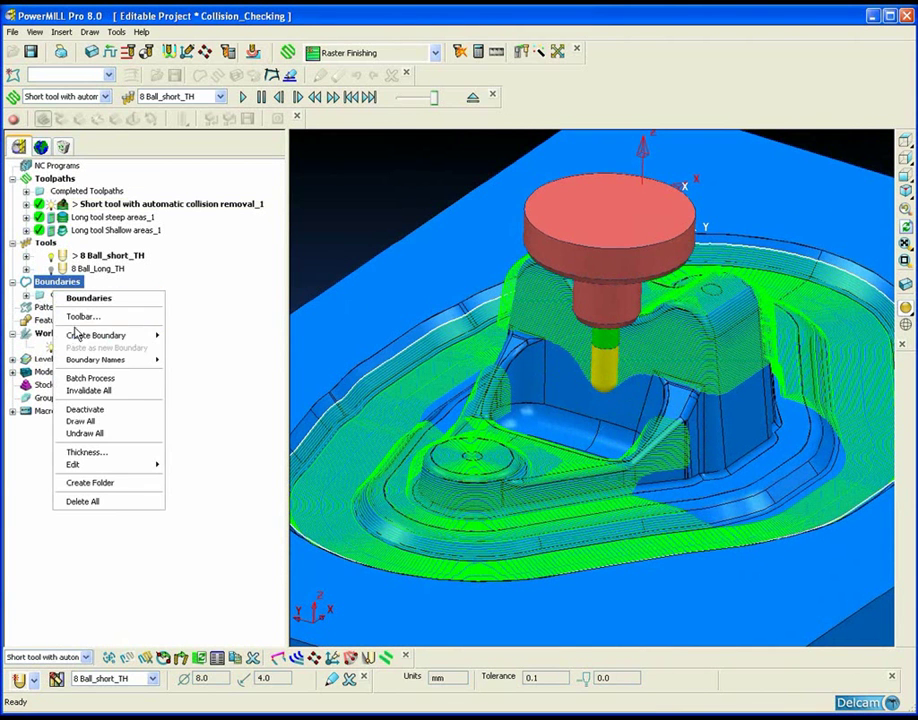
mouse_move(130, 335)
left_click(197, 396)
left_click_drag(313, 170, 263, 217)
double_click(312, 259)
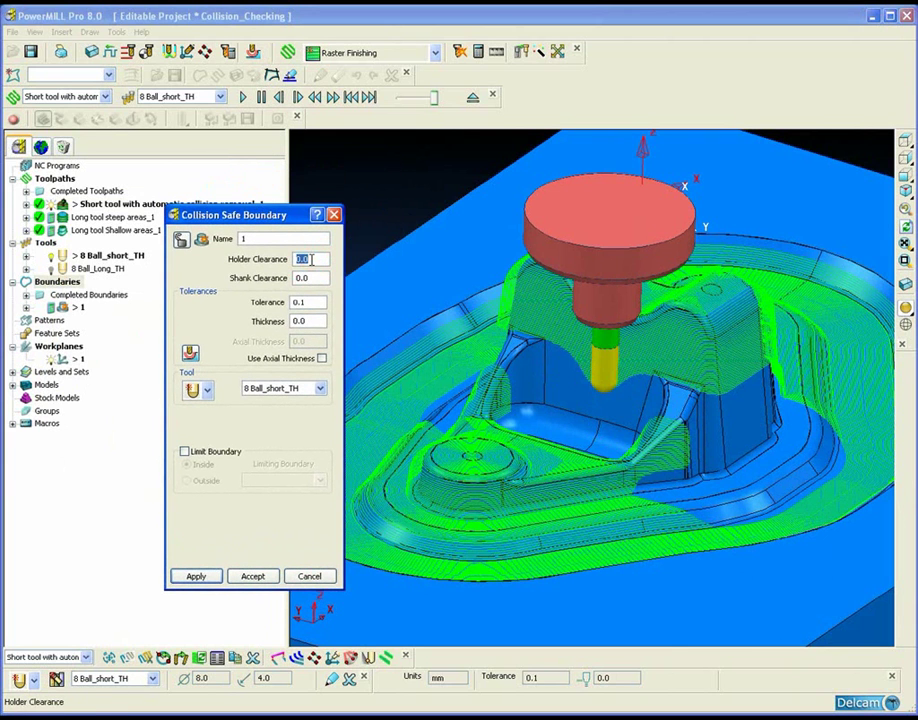
type("4.0")
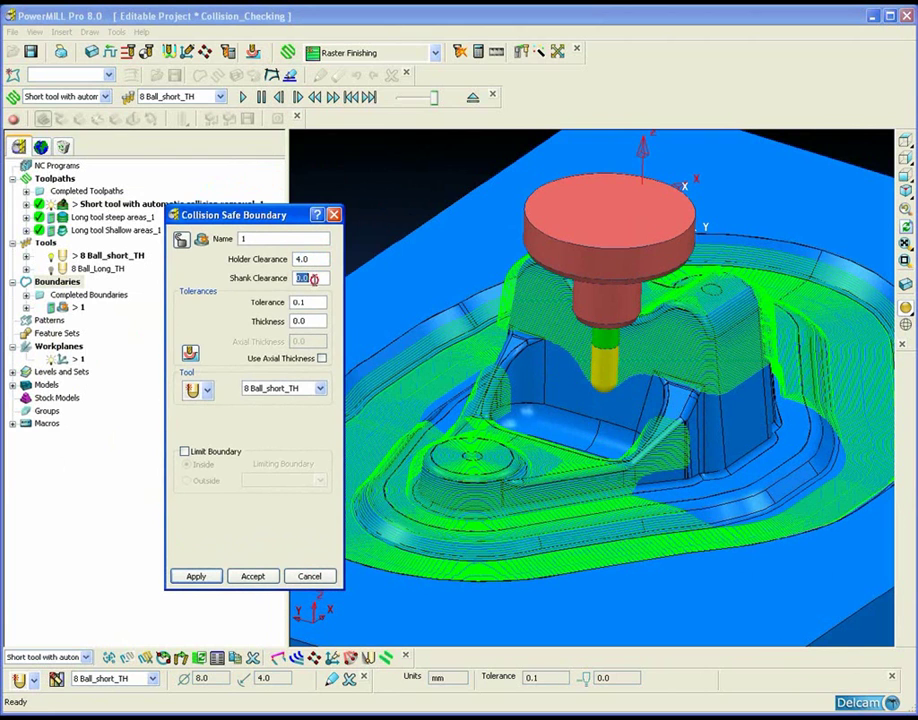
key("Tab")
key("BackSpace")
type(".2")
left_click(203, 576)
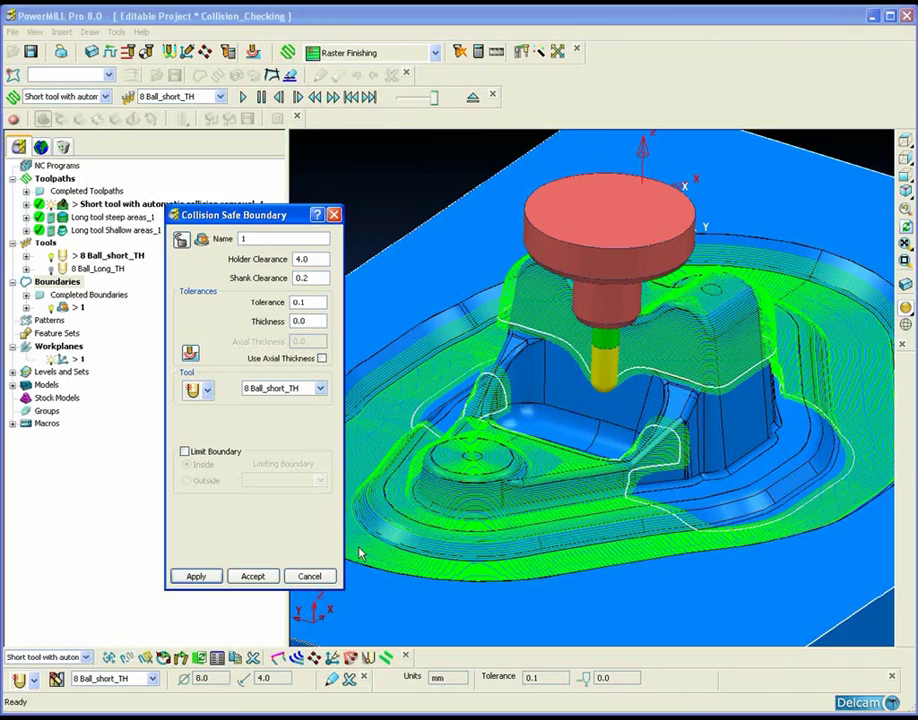
left_click(244, 580)
Step: Examine how the collision safe boundary follows the trimmed edges of the short tool toolpath
middle_click_drag(502, 475, 506, 462)
scroll(506, 462, "up", 8)
middle_click_drag(412, 497, 732, 402)
scroll(586, 375, "down", 5)
middle_click_drag(568, 400, 538, 408)
scroll(538, 408, "down", 5)
scroll(520, 423, "down", 5)
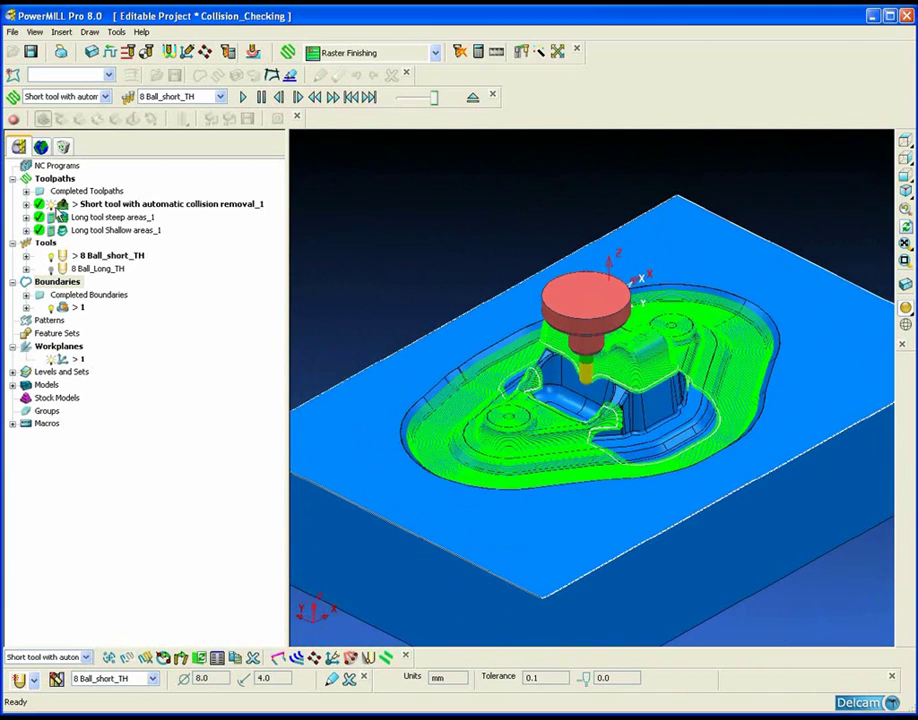
Step: Deactivate and hide the short tool toolpath
double_click(140, 203)
middle_click_drag(474, 372, 502, 365)
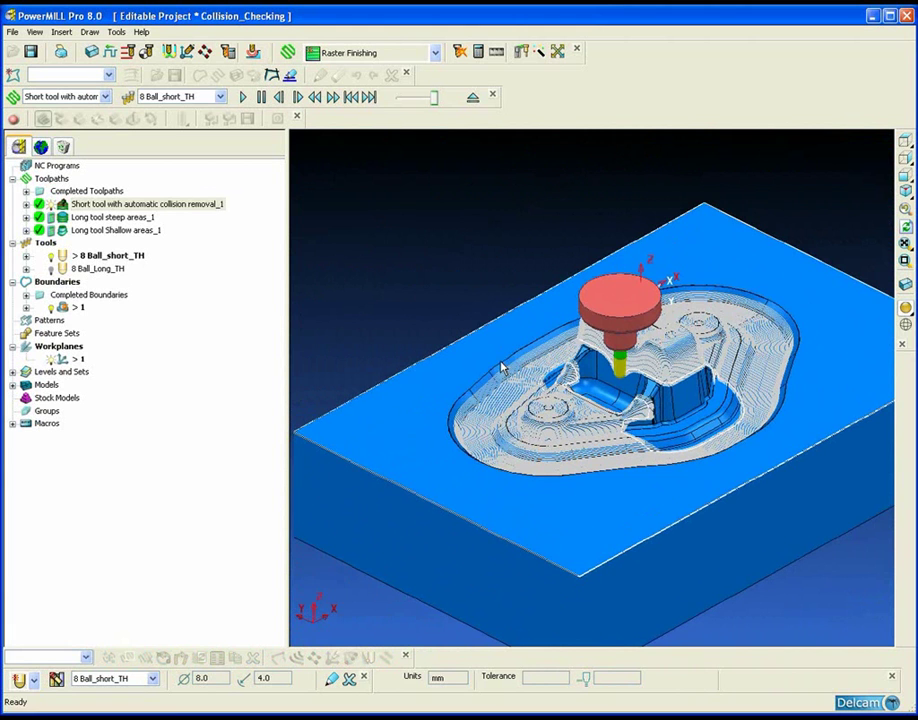
left_click(62, 204)
Step: Delete the outer rectangular segment of the collision safe boundary with the model shading temporarily off
left_click(903, 311)
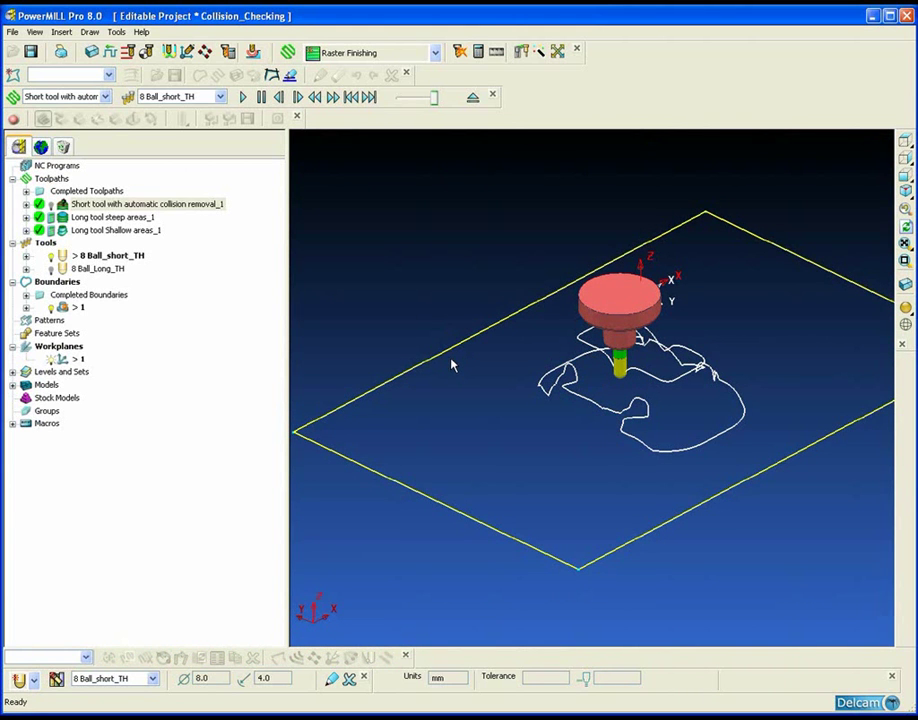
left_click(452, 365)
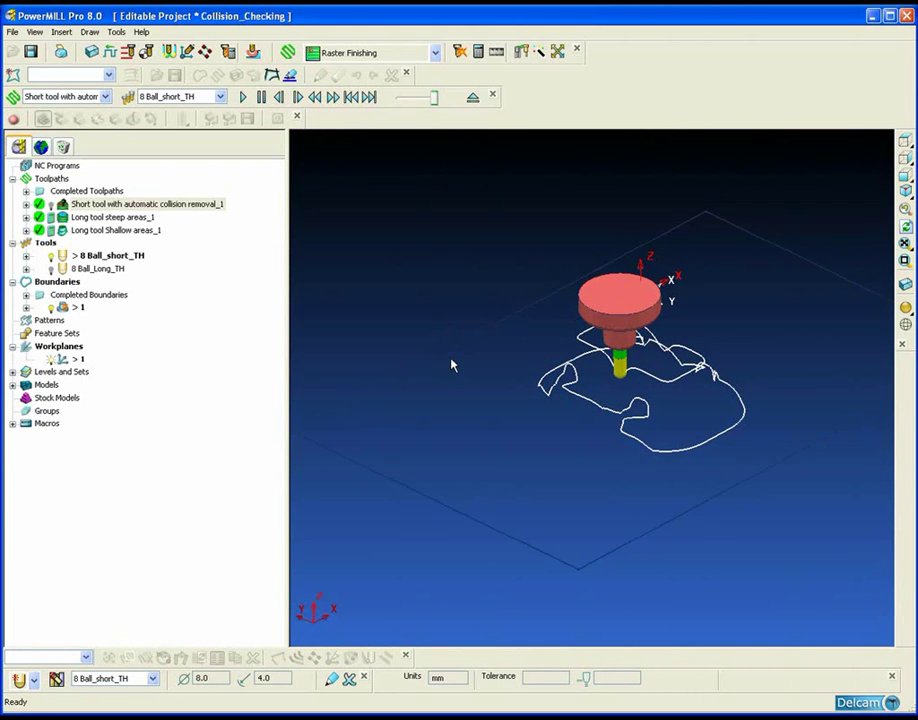
left_click(906, 306)
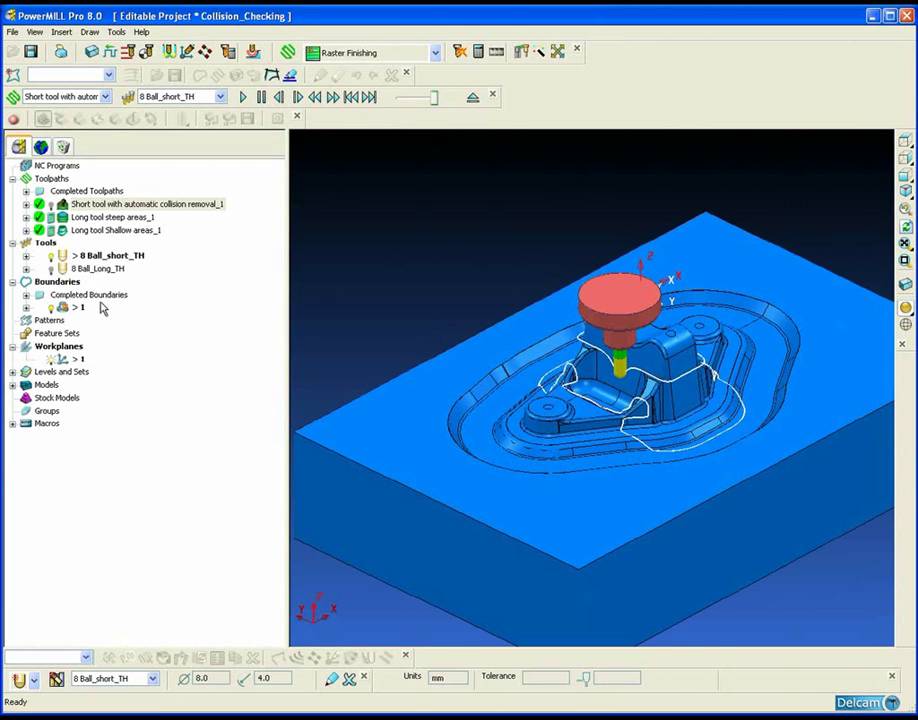
Step: Create a shallow boundary for the 8 Ball_short_TH tool with upper angle 30.0 and lower angle 0.0
left_click(60, 282)
right_click(70, 287)
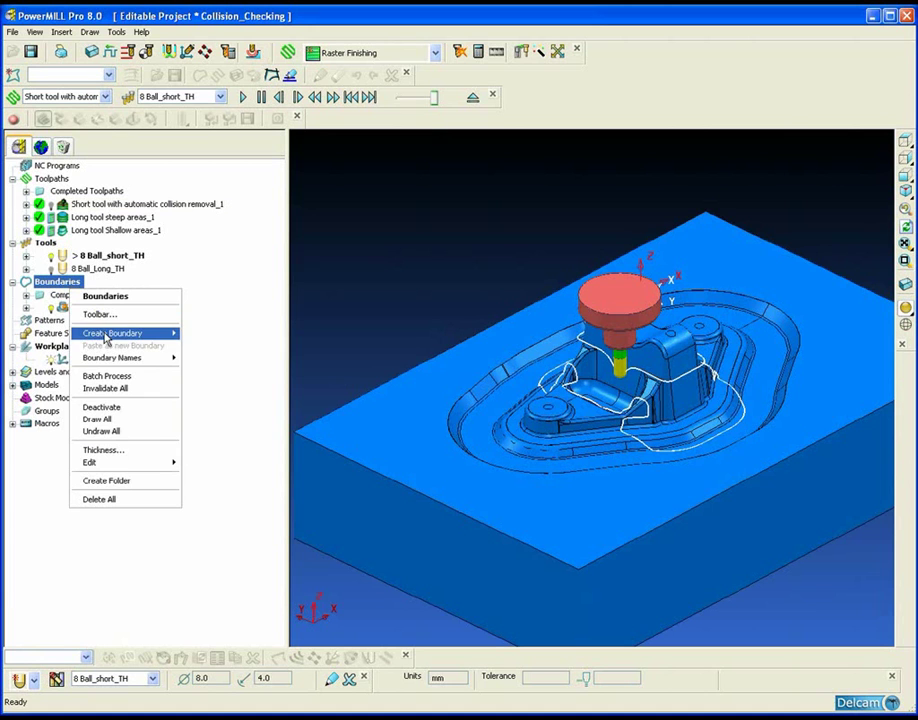
mouse_move(107, 333)
left_click(206, 372)
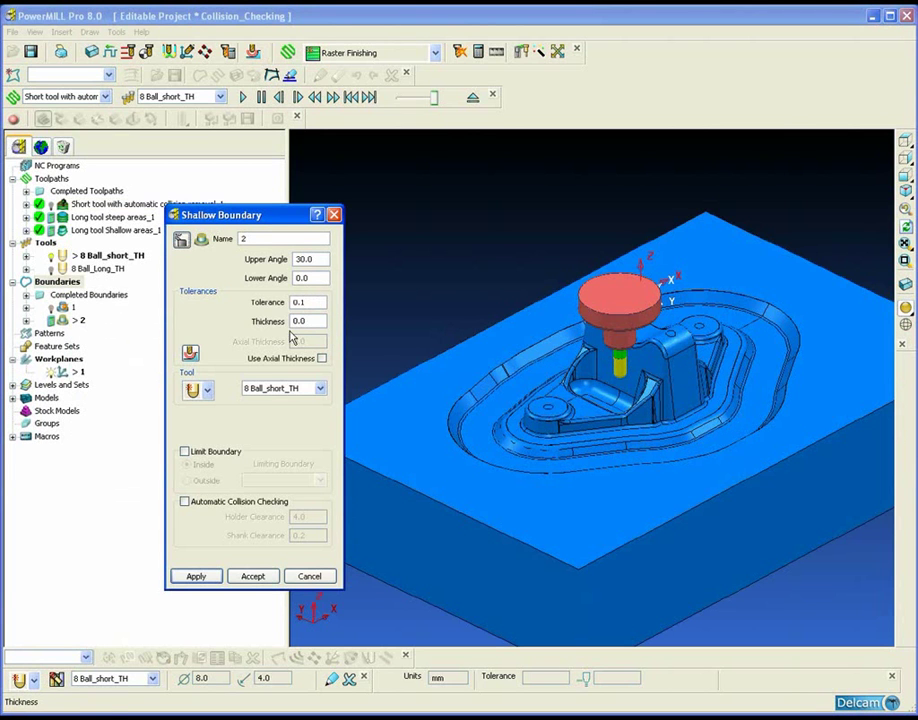
left_click(198, 577)
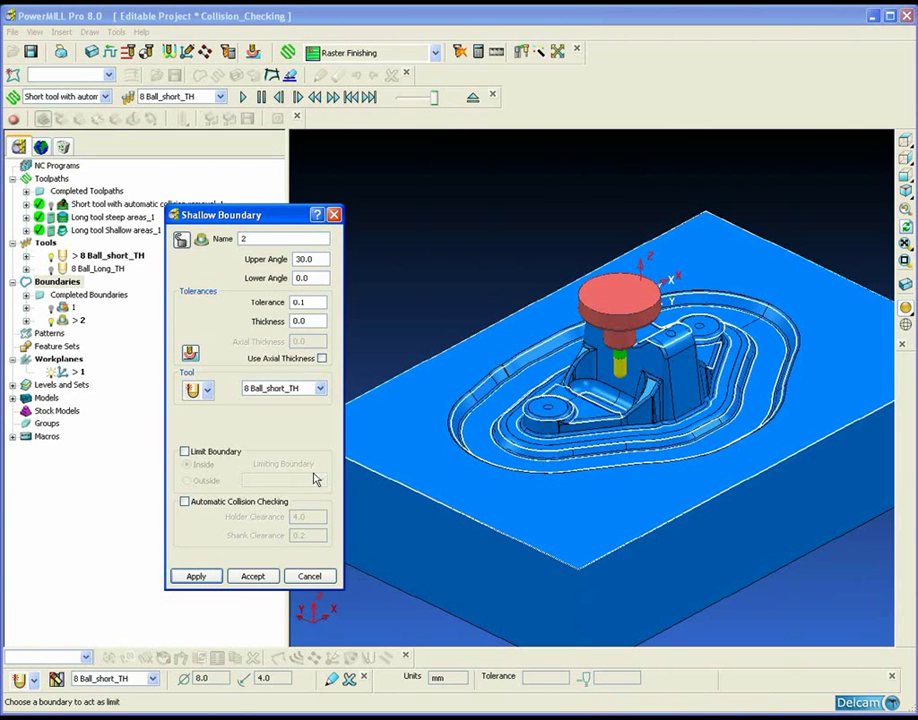
left_click(253, 576)
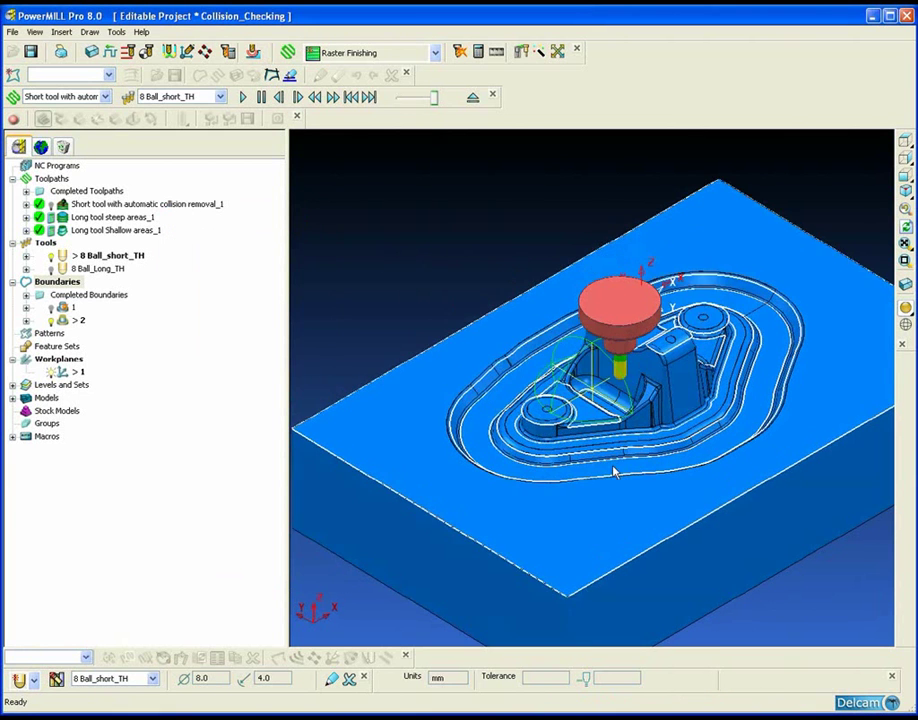
Step: Rename the collision safe boundary as Collision and the shallow boundary as Shallow
middle_click_drag(615, 473, 572, 392)
double_click(66, 309)
type("Collision")
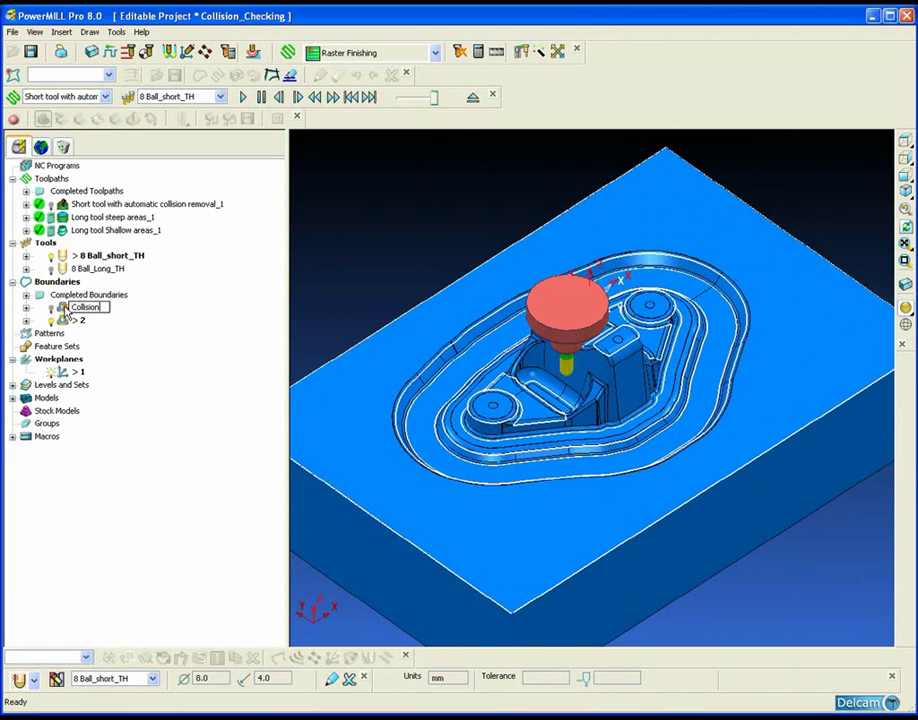
key("Return")
double_click(76, 320)
type("Shallow")
key("Return")
Step: Start a Boolean operation boundary with Collision as Boundary A and Shallow as Boundary B
right_click(70, 284)
mouse_move(125, 332)
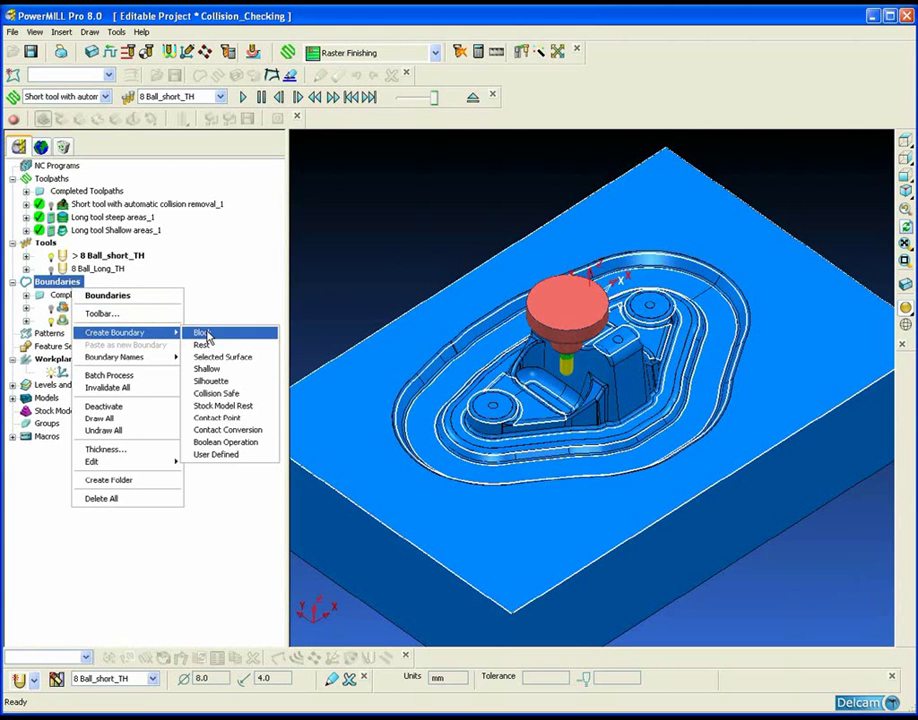
left_click(223, 443)
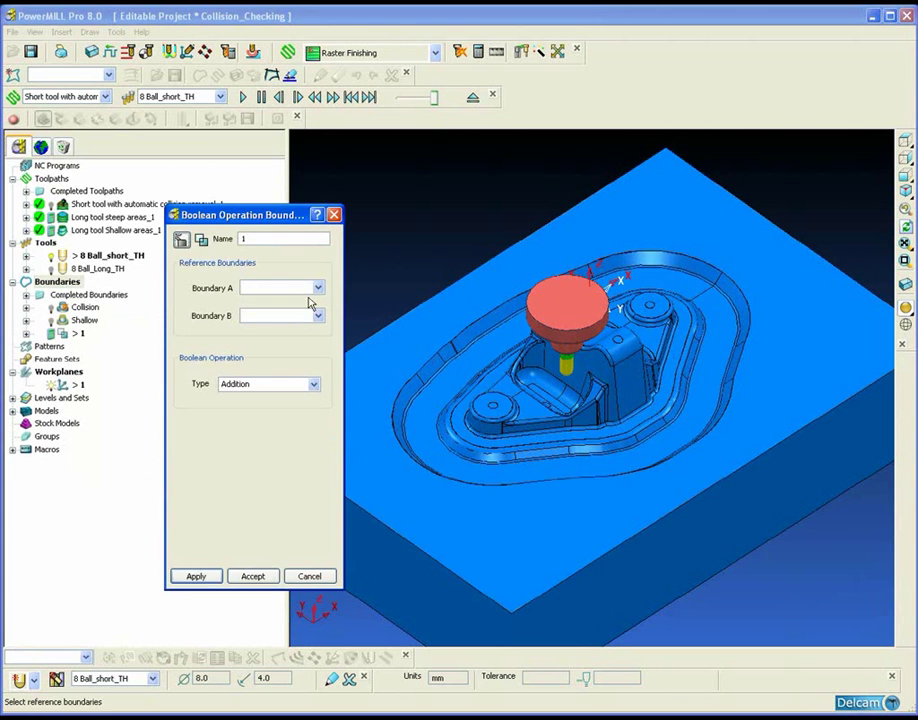
left_click(317, 288)
left_click(285, 337)
left_click(317, 316)
left_click(278, 375)
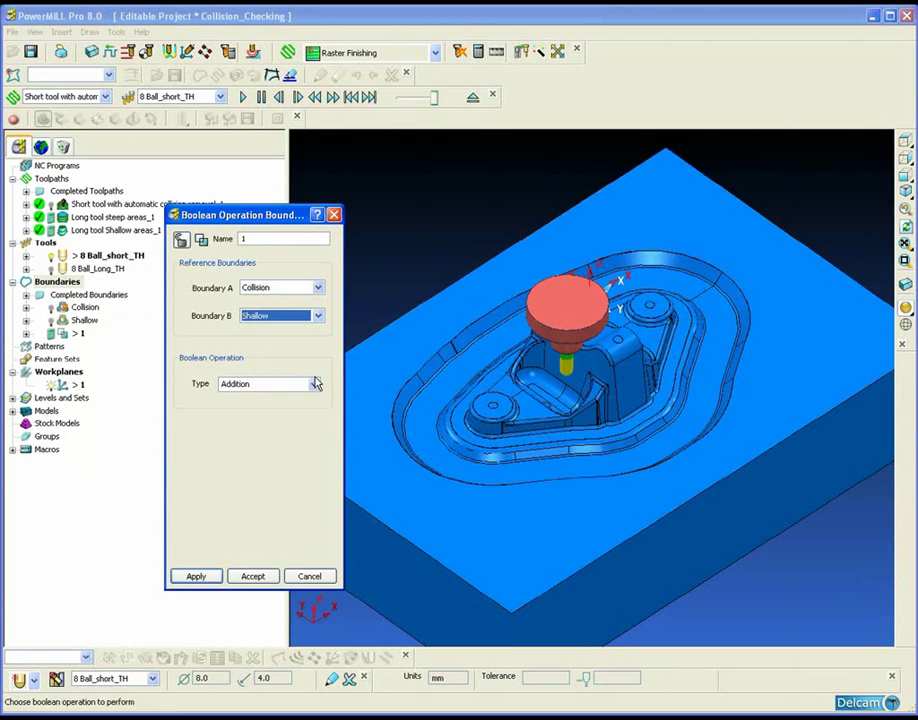
Step: Set the Boolean type to Intersection and calculate the boundary of shallow areas inside the collision region
left_click(313, 384)
left_click(262, 419)
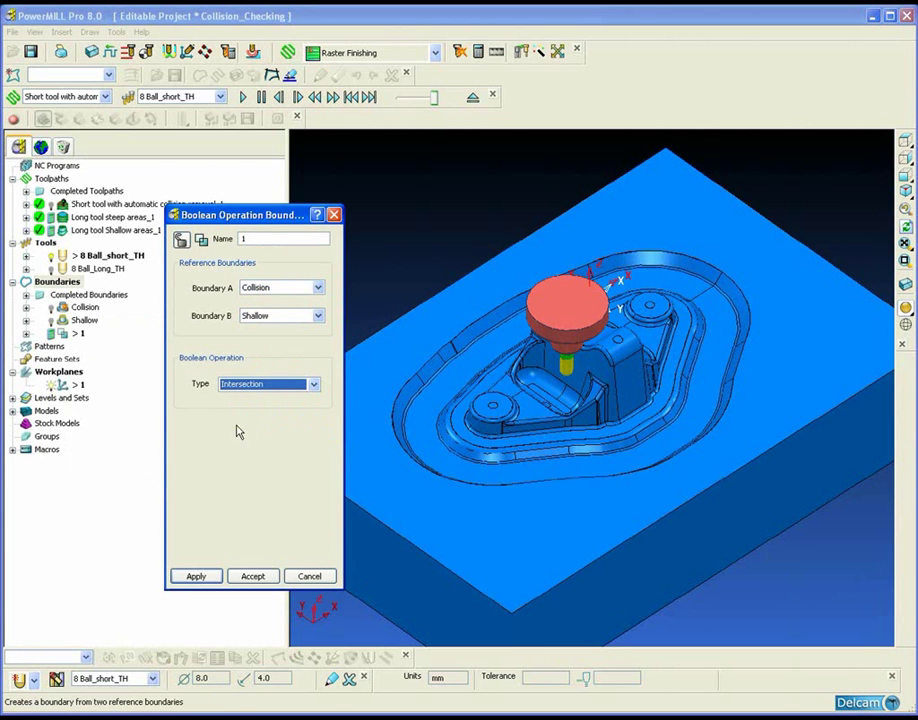
left_click(194, 577)
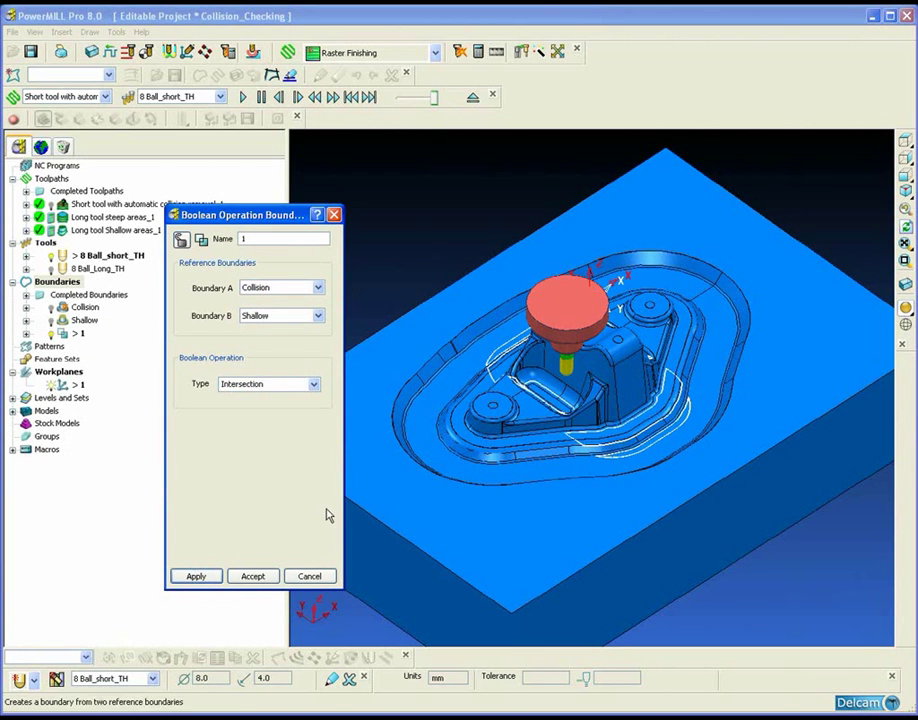
scroll(366, 308, "up", 3)
middle_click_drag(531, 425, 537, 378)
scroll(537, 378, "down", 3)
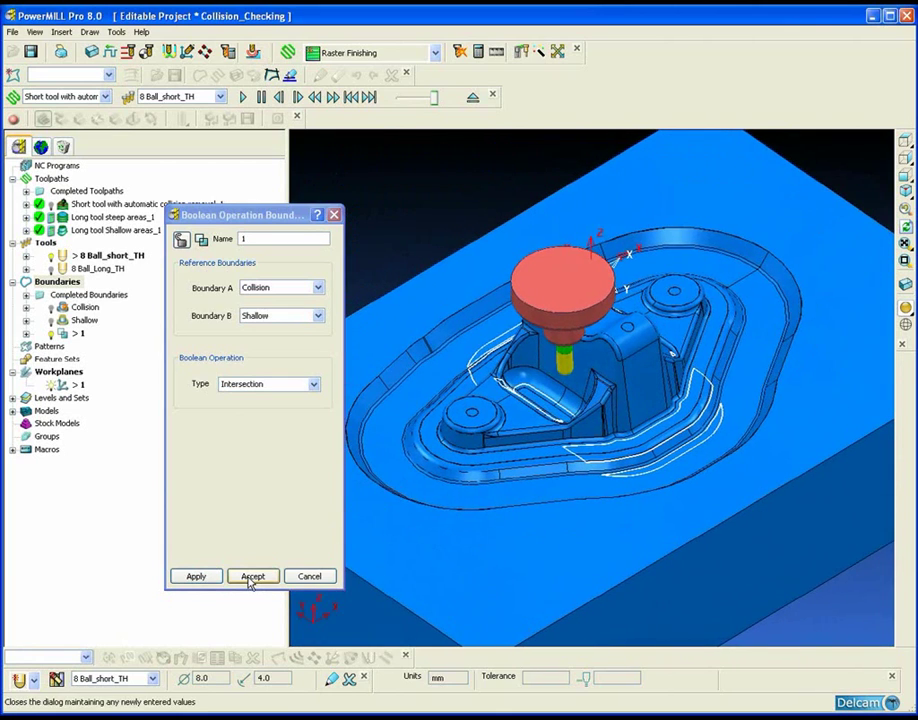
left_click(252, 577)
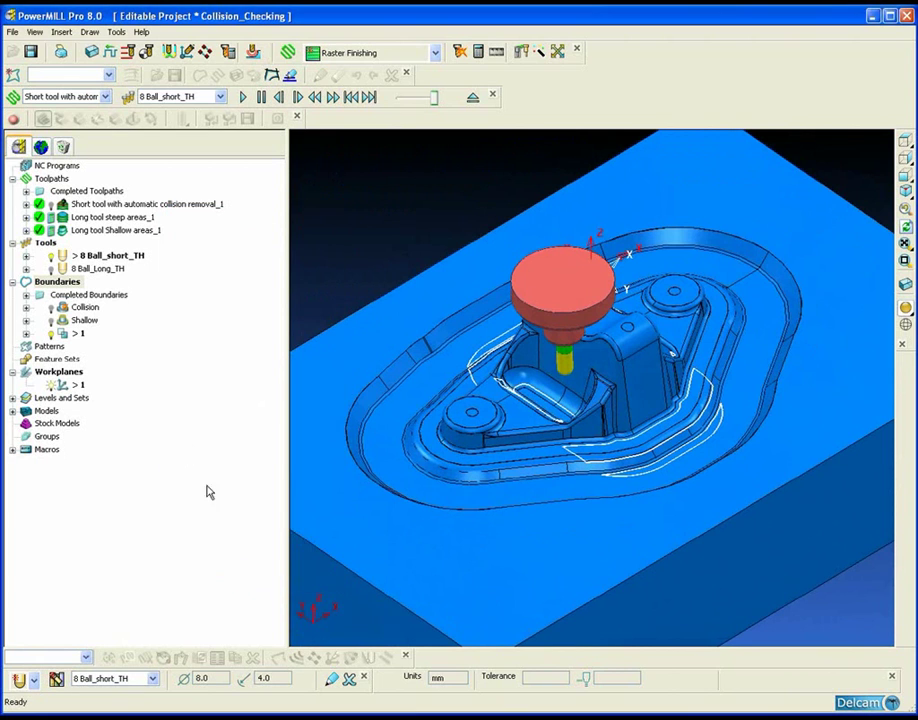
Step: Create a second Boolean boundary that subtracts Shallow from Collision to isolate the steep collision areas
left_click(79, 334)
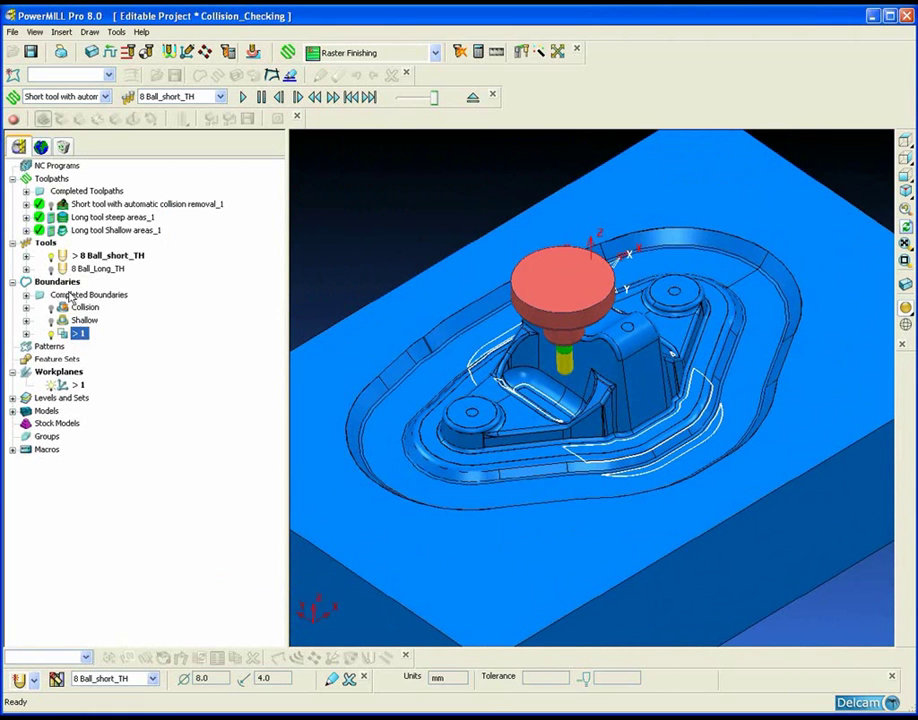
left_click(67, 284)
right_click(68, 286)
mouse_move(98, 333)
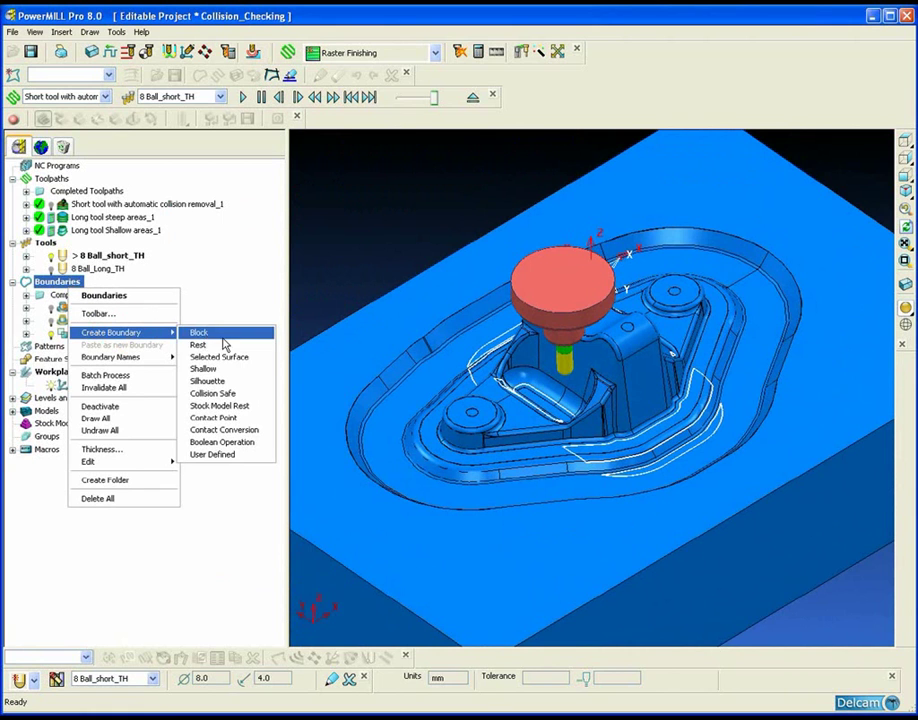
left_click(220, 446)
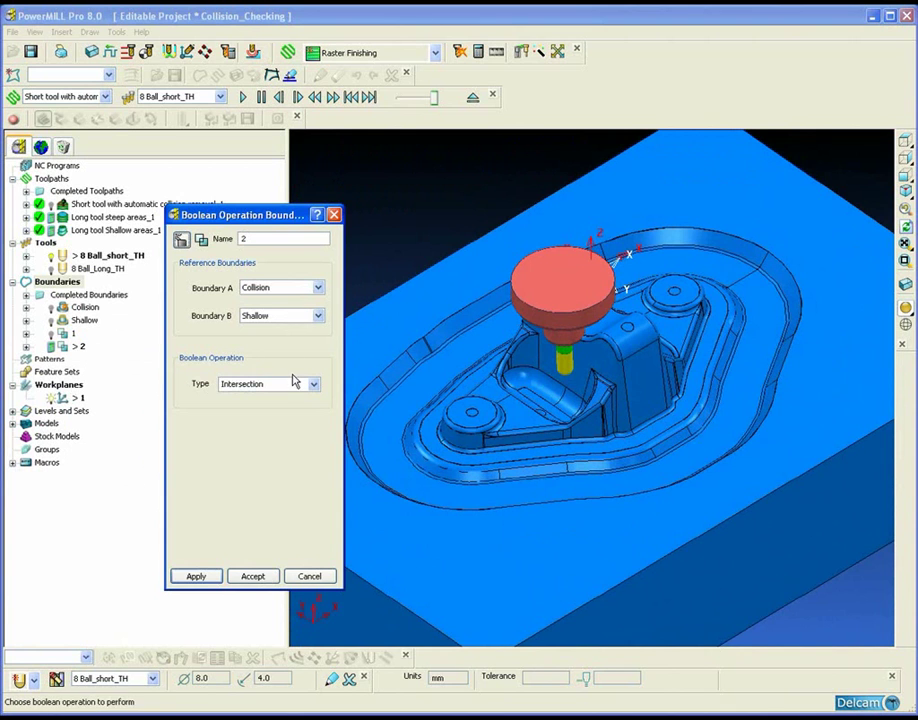
left_click(313, 384)
left_click(309, 407)
left_click(196, 577)
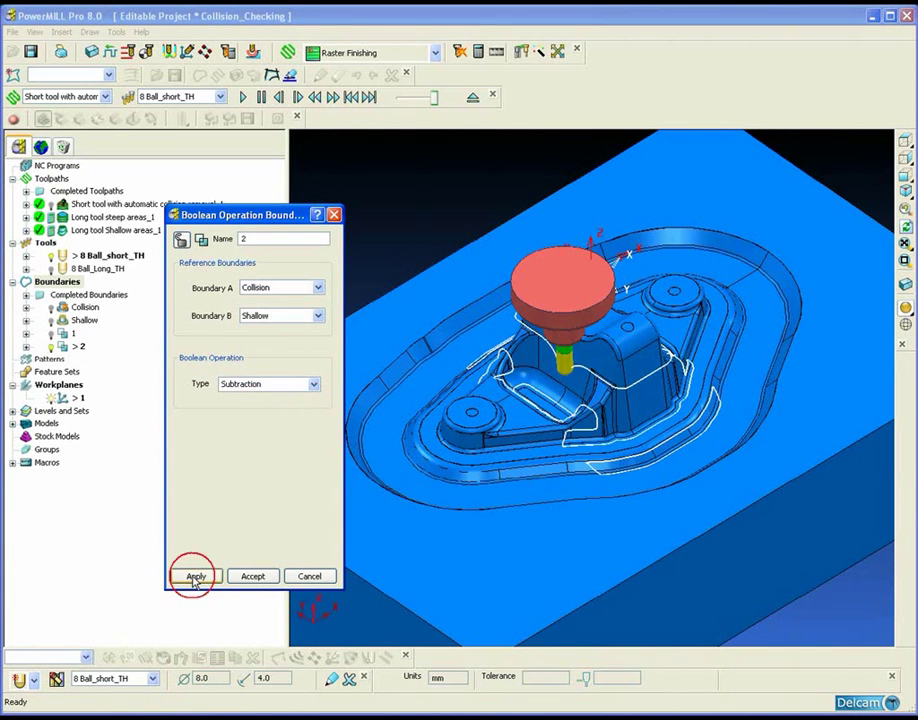
left_click(251, 577)
Step: Compare the subtraction boundary with the intersection boundary by briefly displaying both on the model
scroll(460, 430, "up", 3)
scroll(460, 430, "up", 2)
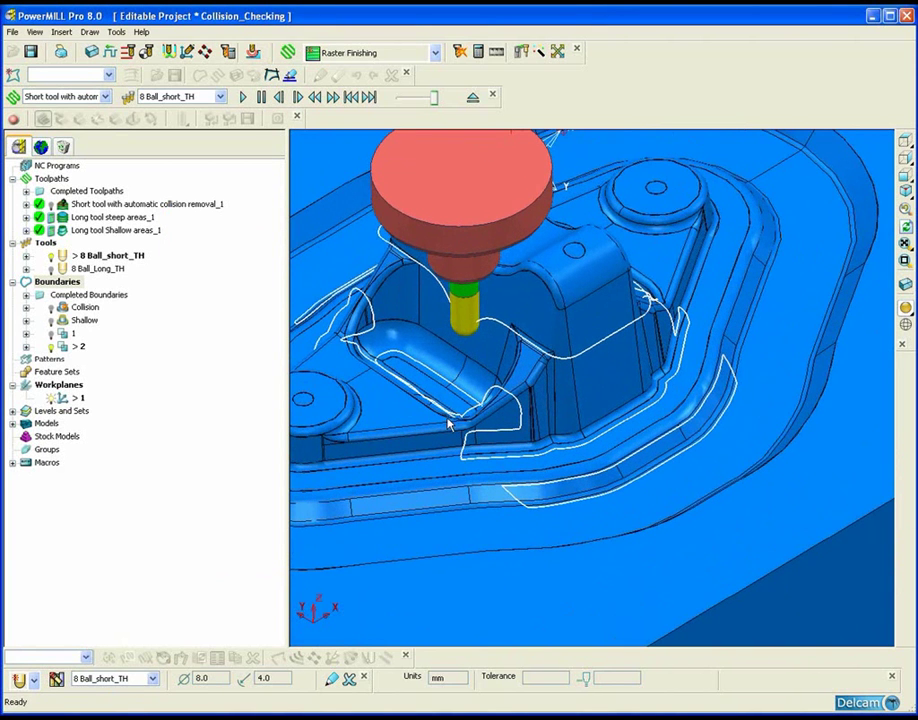
left_click(49, 334)
left_click(49, 335)
scroll(490, 371, "down", 3)
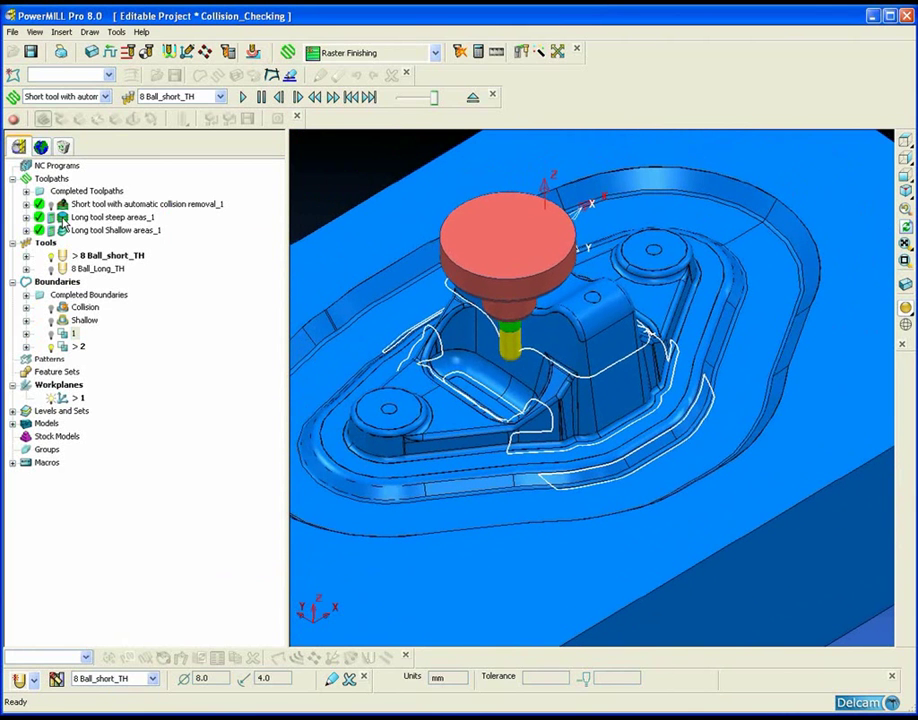
Step: Activate the toolpath "Long tool steep areas_1" and open its Constant Z Finishing settings
double_click(68, 217)
right_click(63, 220)
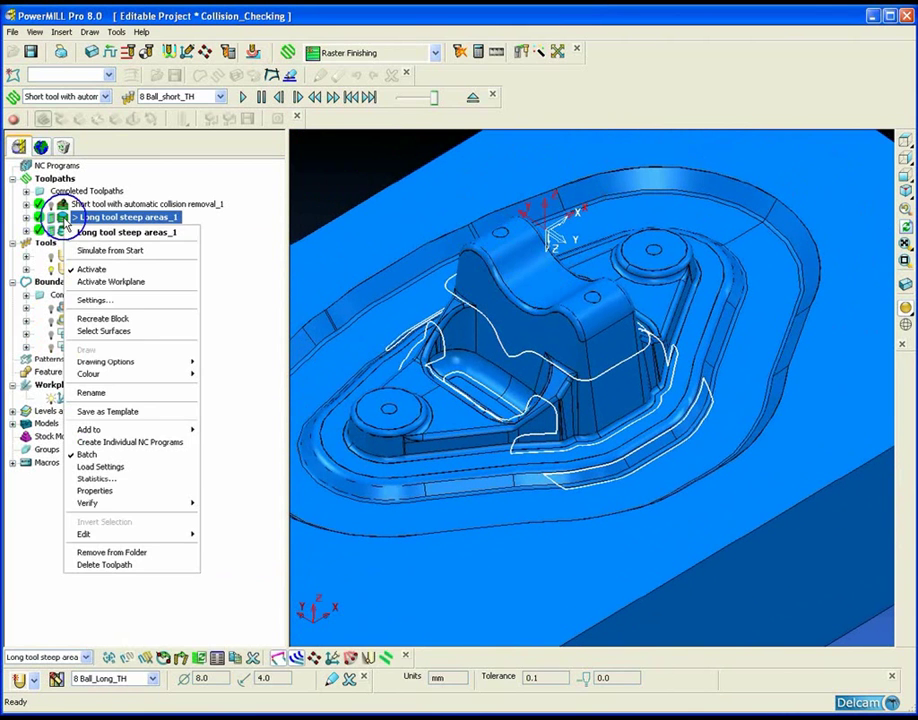
left_click(110, 302)
left_click_drag(170, 158, 205, 139)
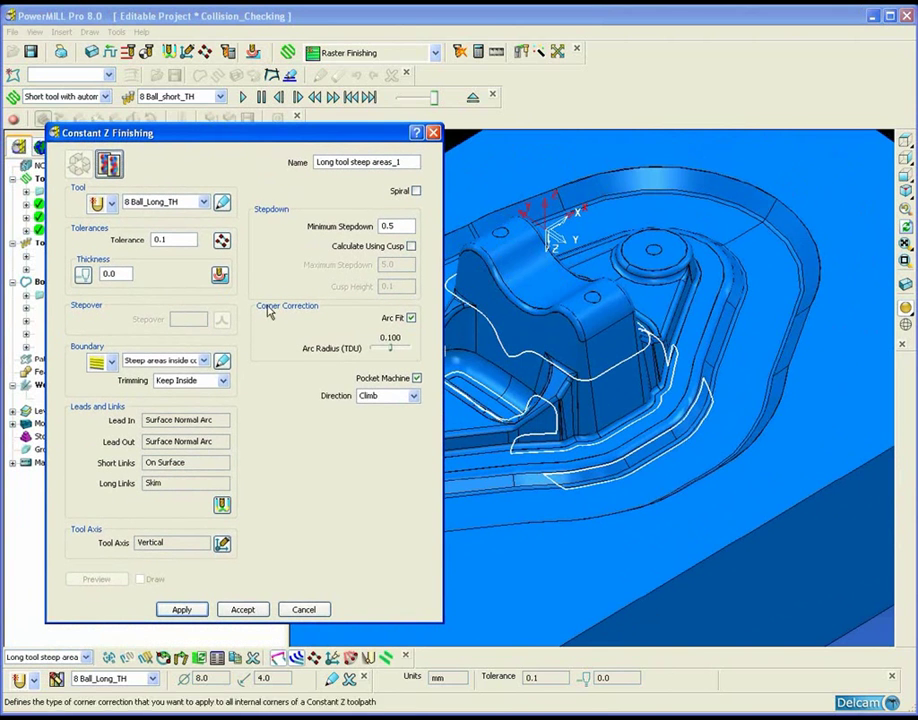
Step: Set the Constant Z Finishing toolpath's boundary to 2 and its tool to 8 Ball_Long_TH
left_click(204, 360)
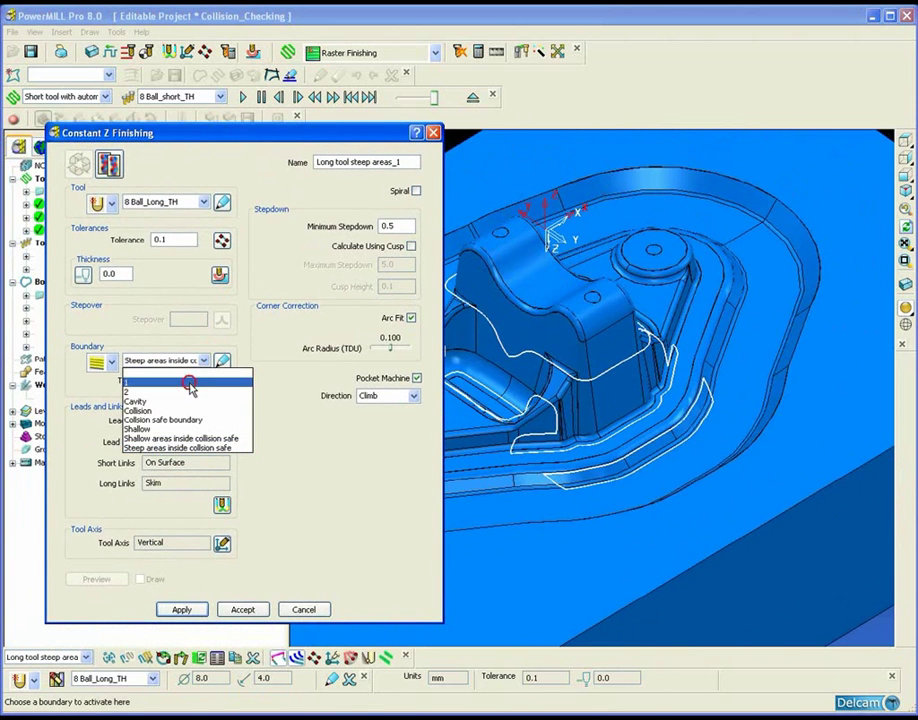
left_click(186, 379)
left_click(204, 360)
left_click(184, 385)
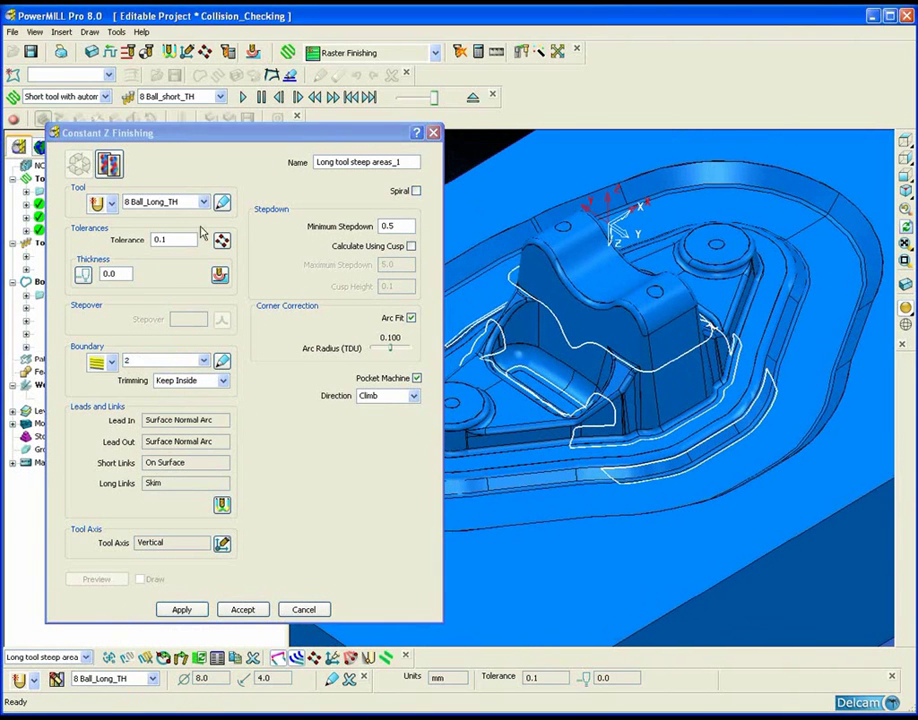
left_click(203, 202)
left_click(150, 215)
scroll(598, 400, "down", 3)
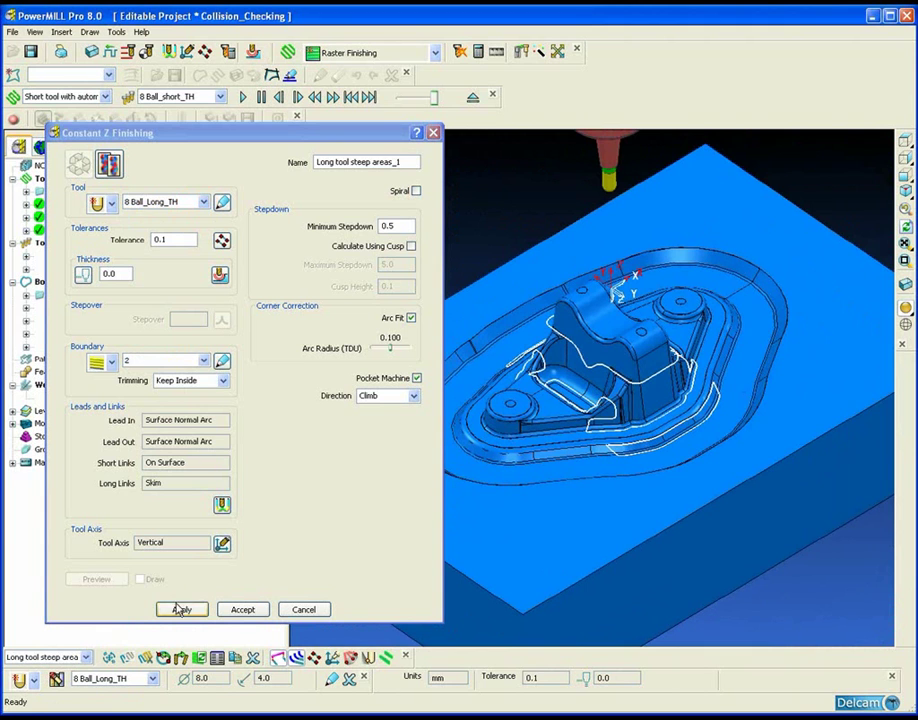
Step: Calculate the Constant Z toolpath for the steep areas, close its settings and inspect it on the model
left_click(180, 610)
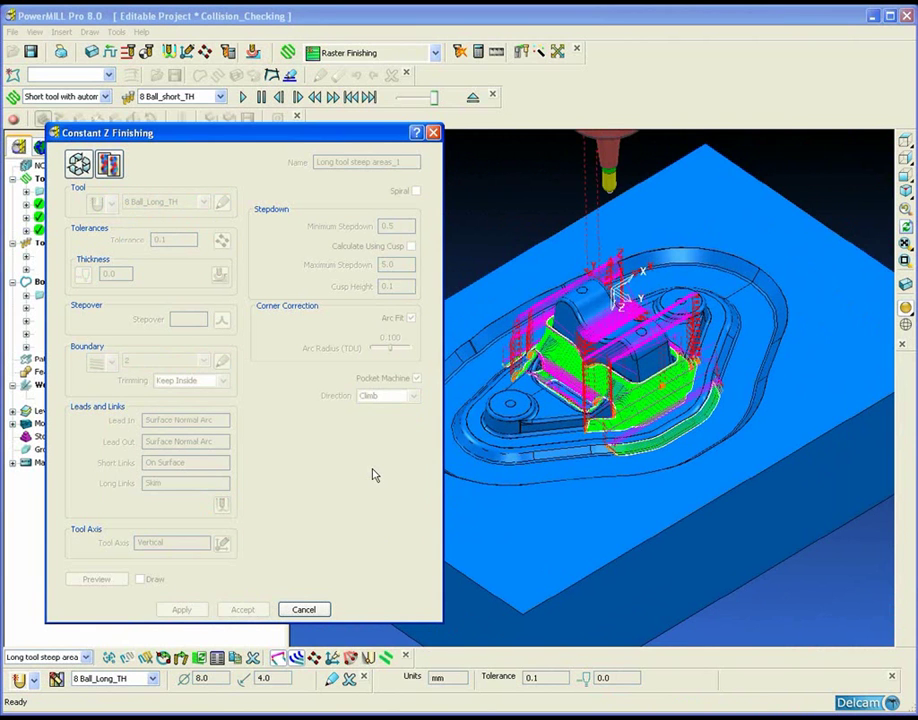
left_click(304, 607)
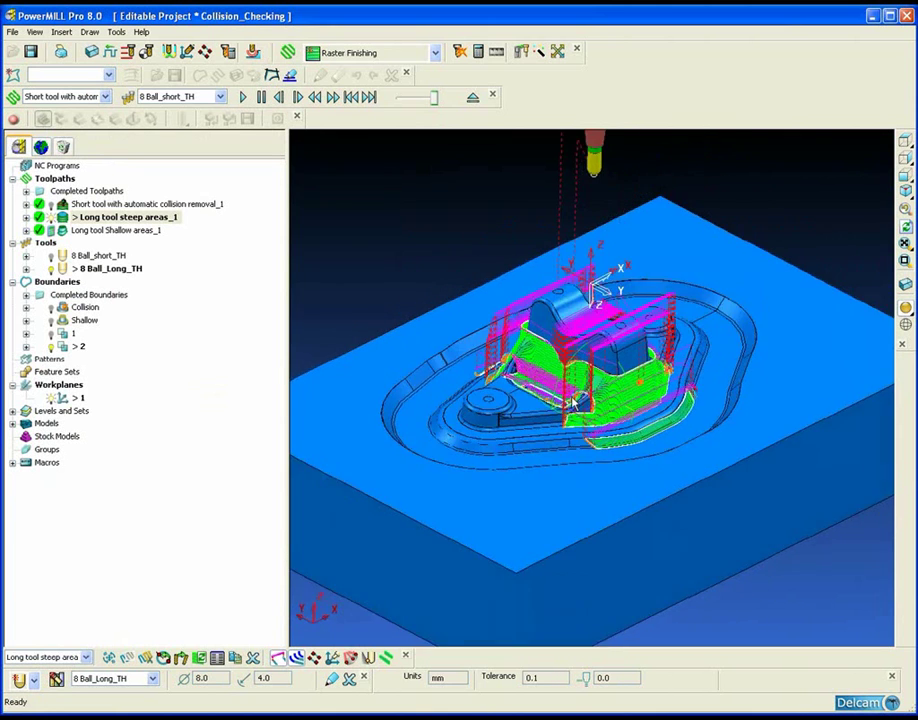
scroll(575, 400, "up", 3)
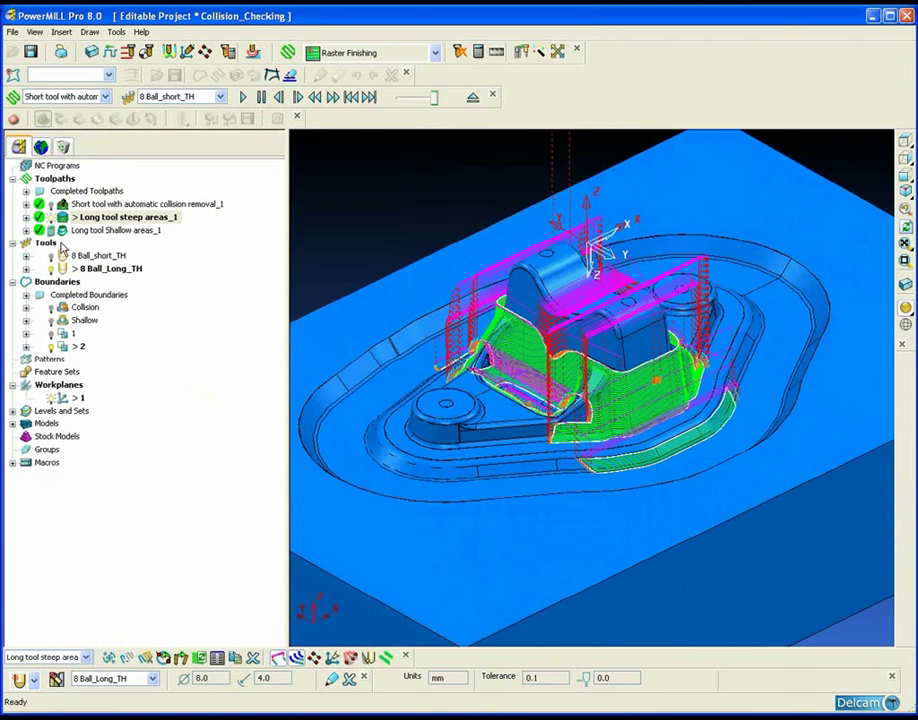
Step: Activate the toolpath "Long tool Shallow areas_1" and set boundary 1 in its 3D Offset Finishing settings
double_click(62, 231)
right_click(62, 233)
left_click(88, 312)
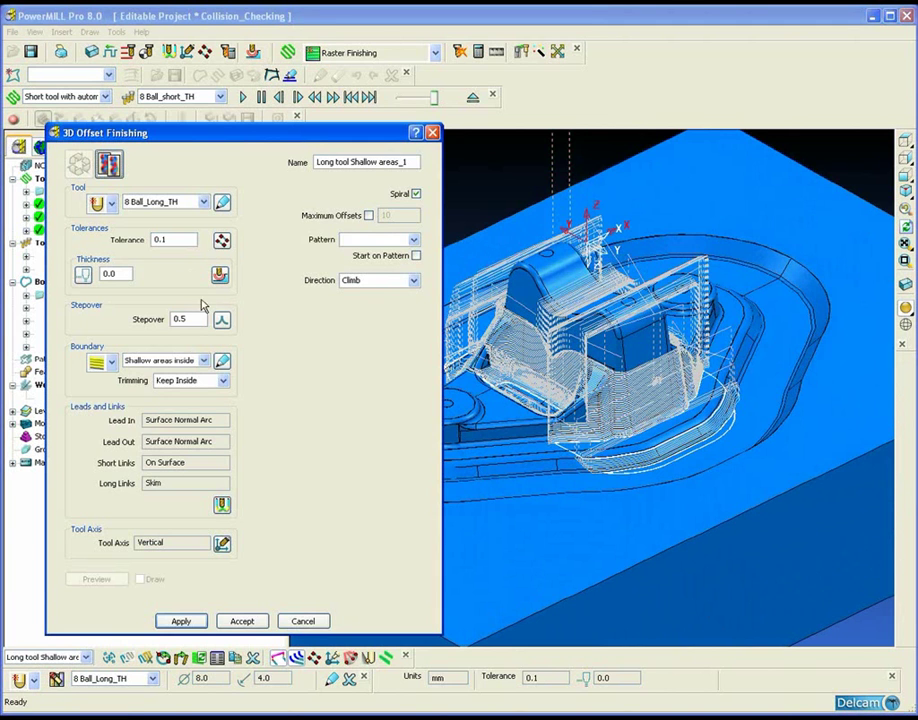
left_click(204, 360)
left_click(193, 388)
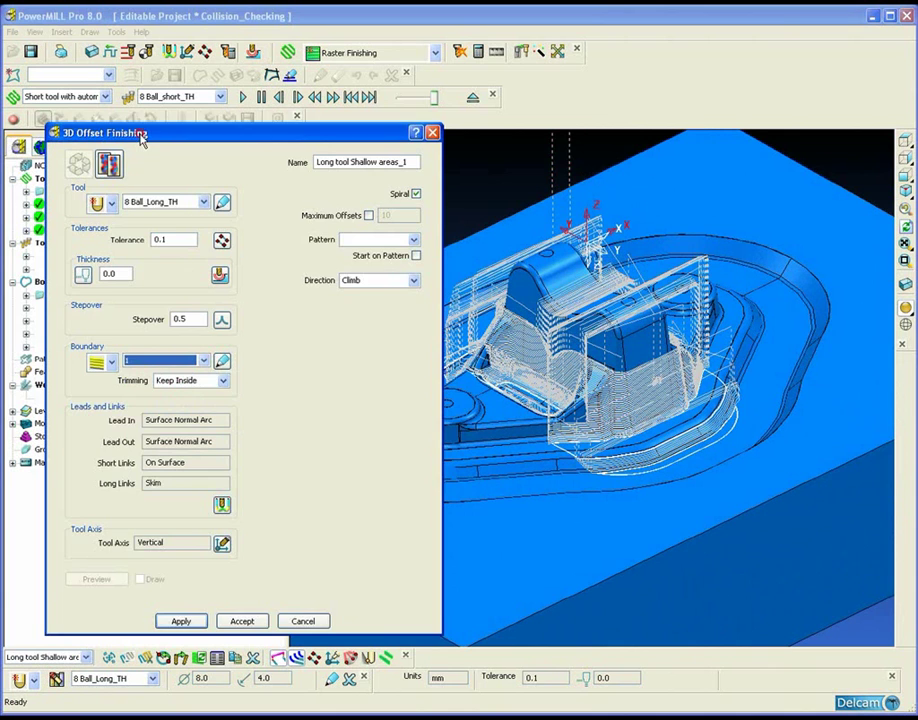
Step: Calculate the 3D Offset toolpath for the shallow areas, close its settings and inspect it on the model
left_click_drag(140, 140, 207, 133)
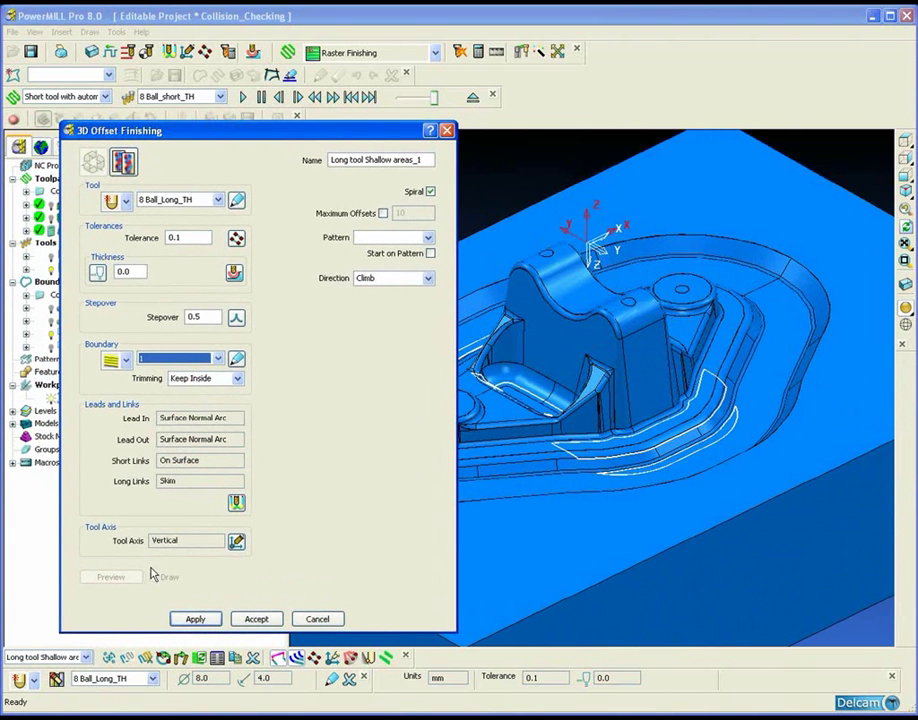
left_click(193, 617)
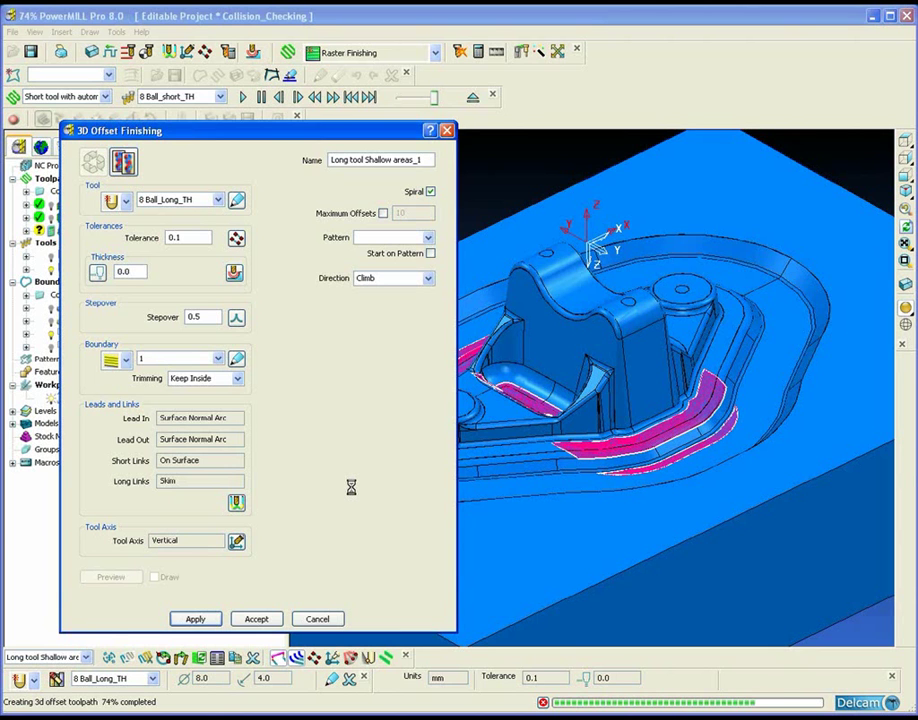
left_click(317, 618)
scroll(474, 473, "up", 4)
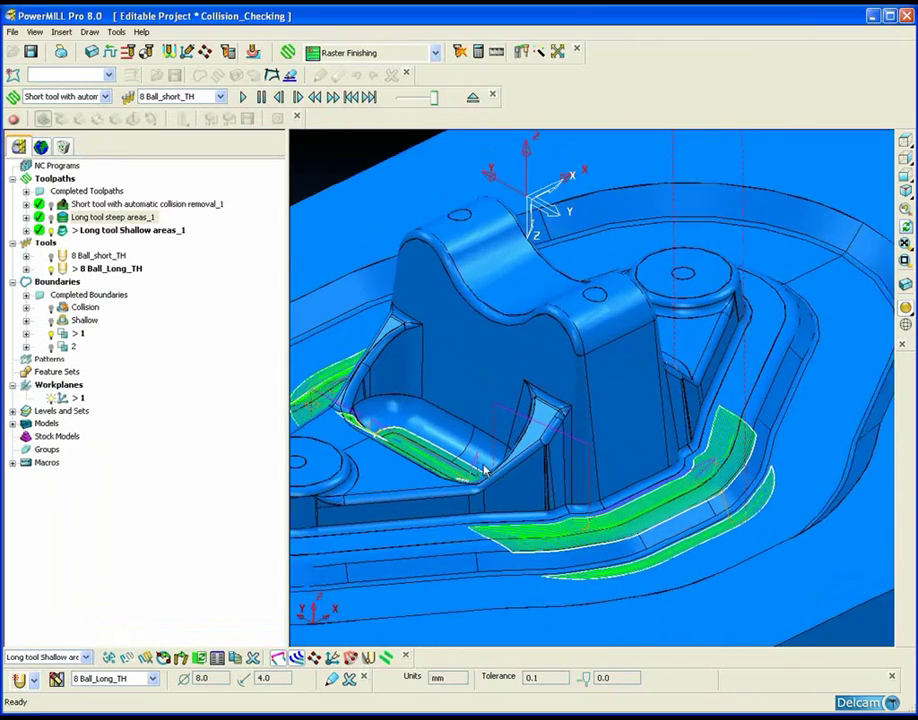
Step: Display the steep-area and short-tool toolpaths together with the shallow-area toolpath to check the combined coverage of the cavity
left_click(50, 217)
left_click(50, 204)
scroll(609, 462, "down", 4)
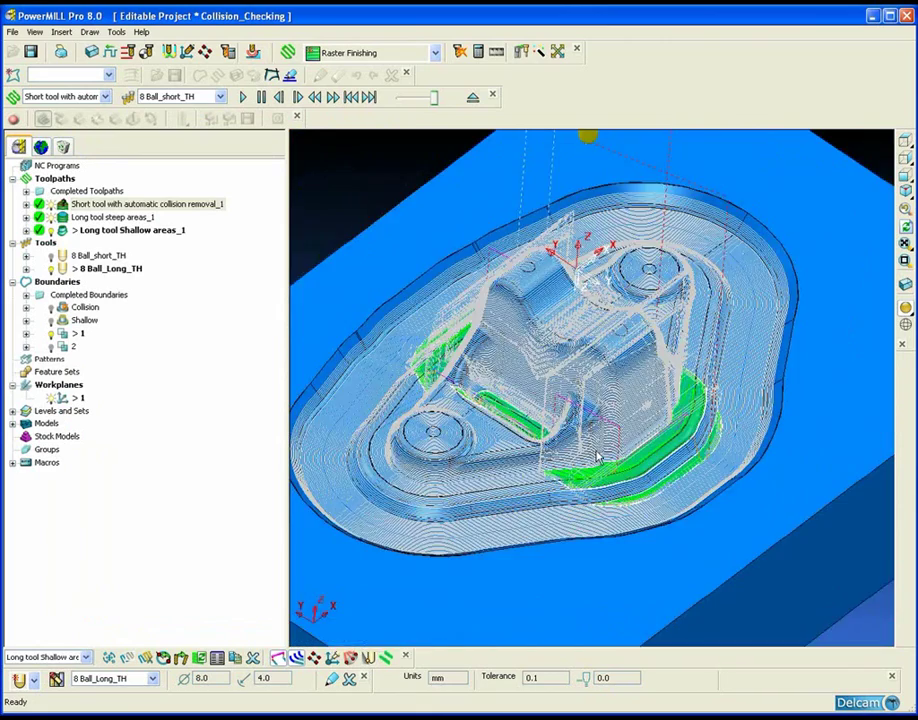
middle_click_drag(618, 421, 634, 405)
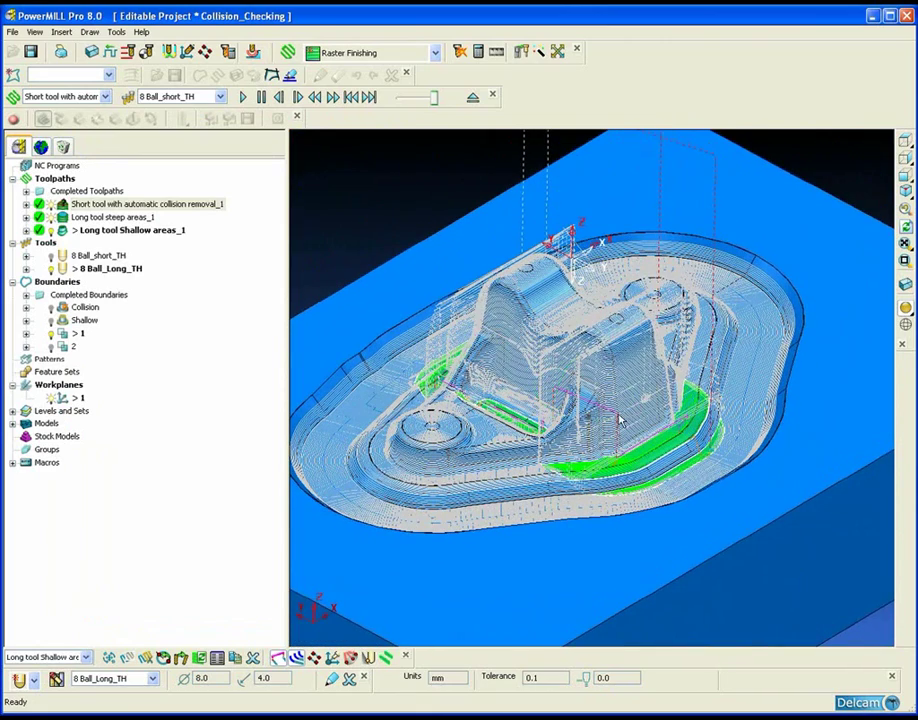